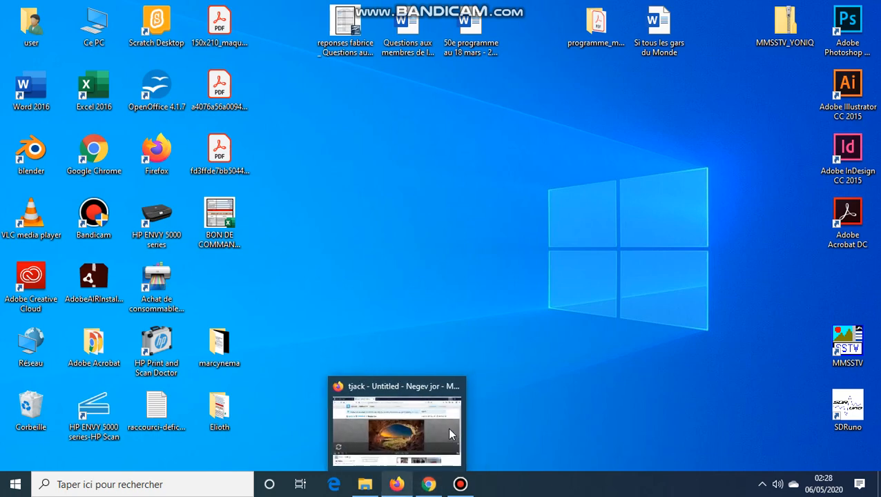
Review the YONIQ page on radiogalena.es in Chrome, examining the feature list and MMSSTV 1.13 YONIQ download links, and minimize the browser.
left_click(432, 443)
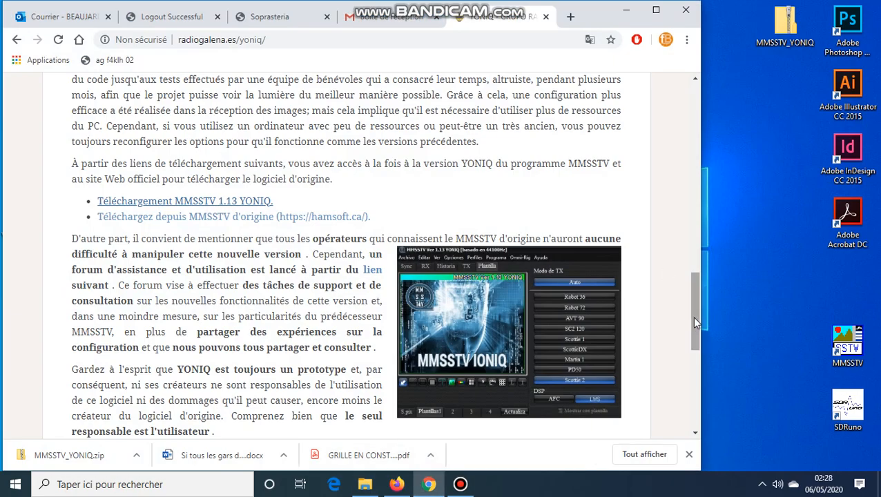
left_click_drag(692, 316, 696, 301)
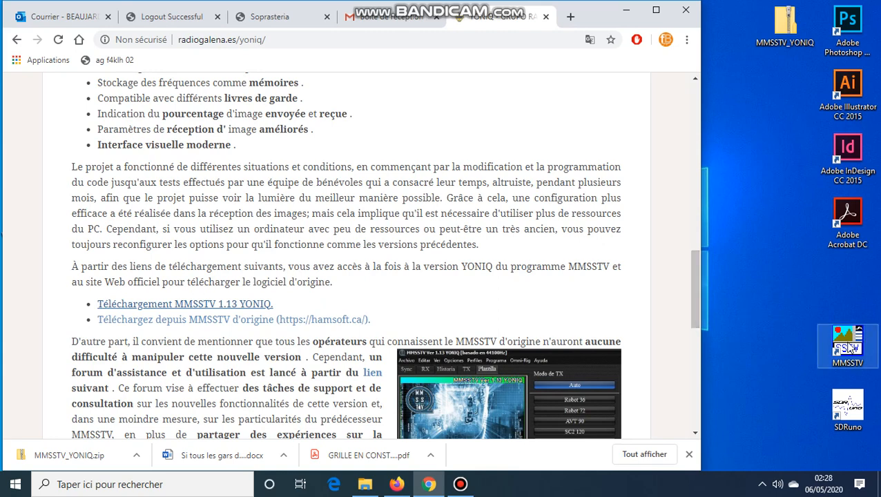
left_click_drag(694, 281, 679, 141)
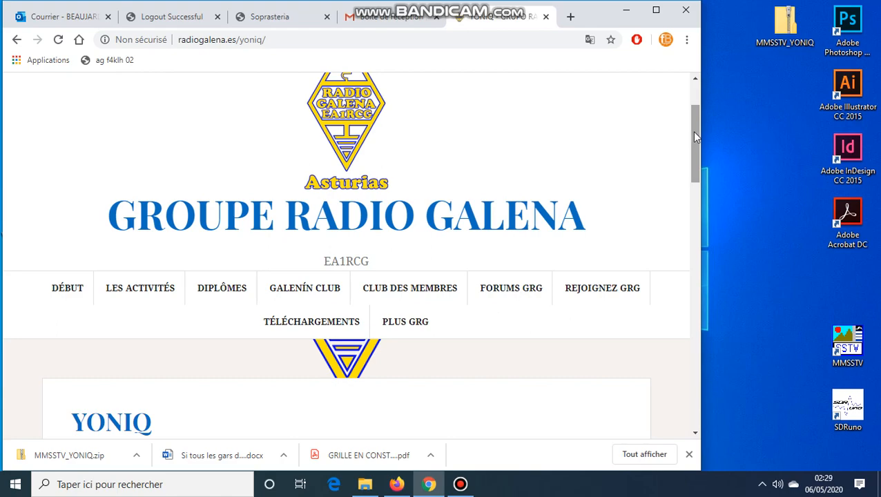
left_click_drag(696, 136, 702, 257)
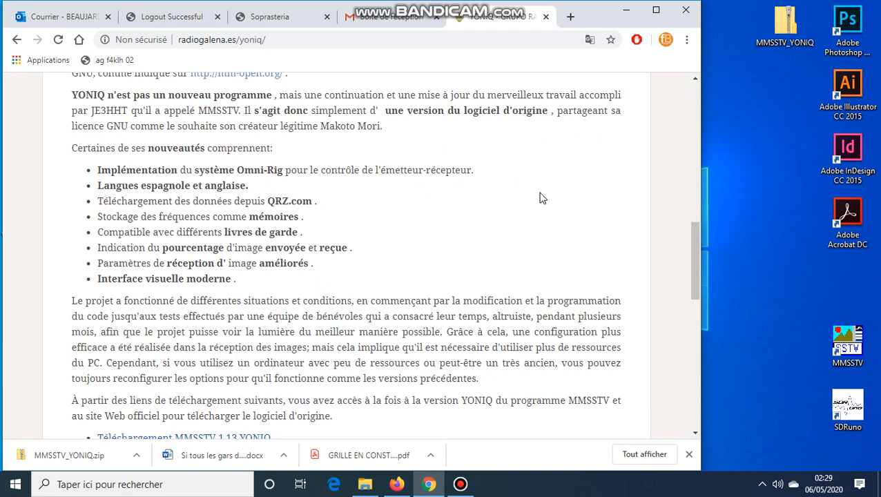
left_click_drag(695, 243, 699, 293)
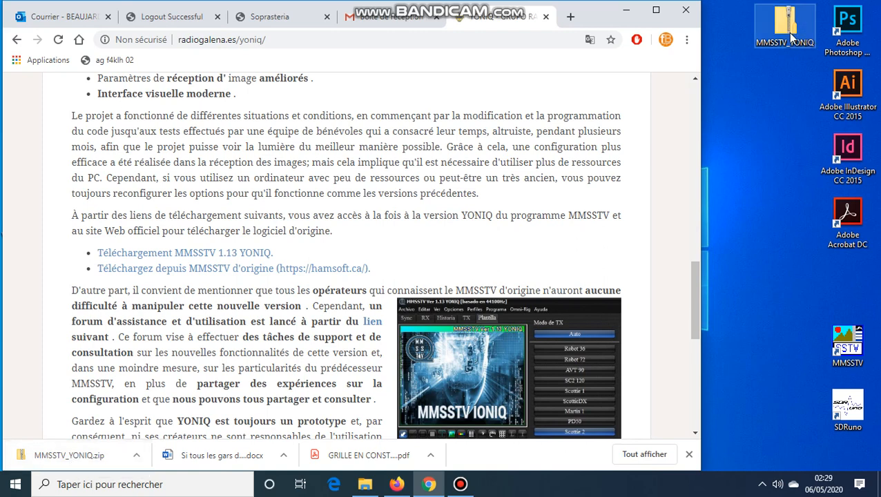
left_click(627, 14)
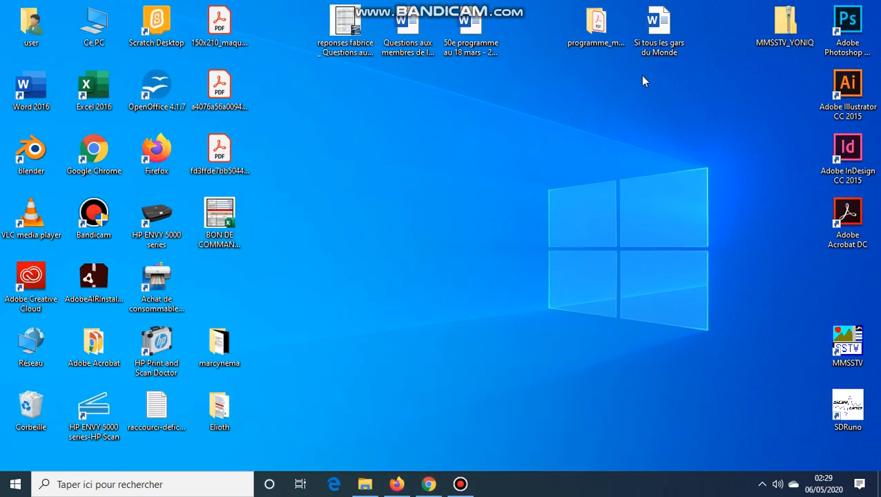
Open the MMSSTV_YONIQ archive on the desktop and run its installer, allowing it past the Microsoft Defender SmartScreen block.
double_click(785, 27)
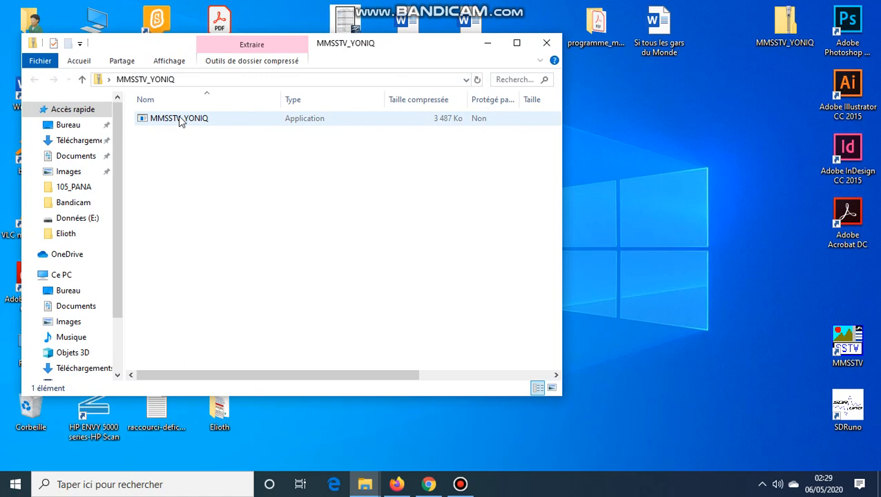
double_click(180, 119)
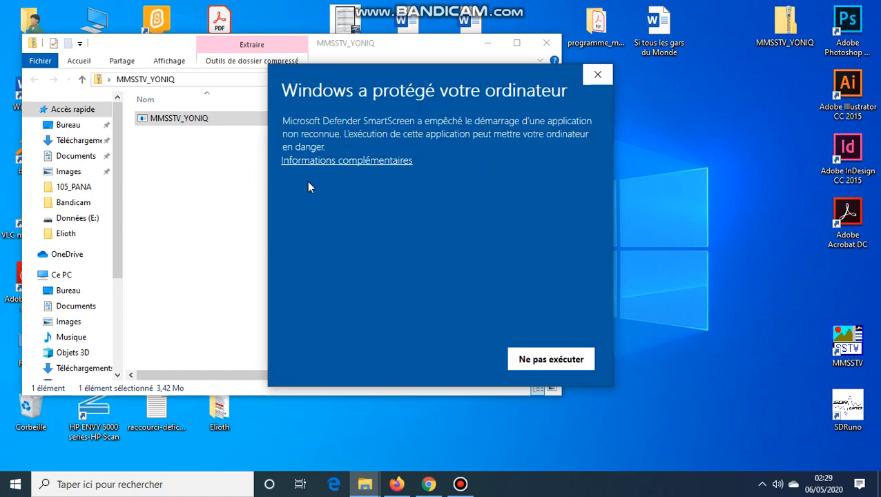
left_click(367, 163)
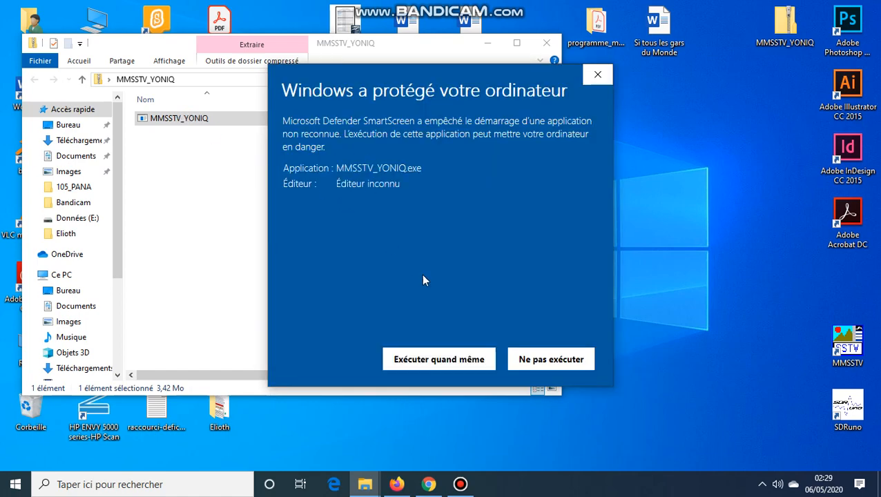
left_click(449, 362)
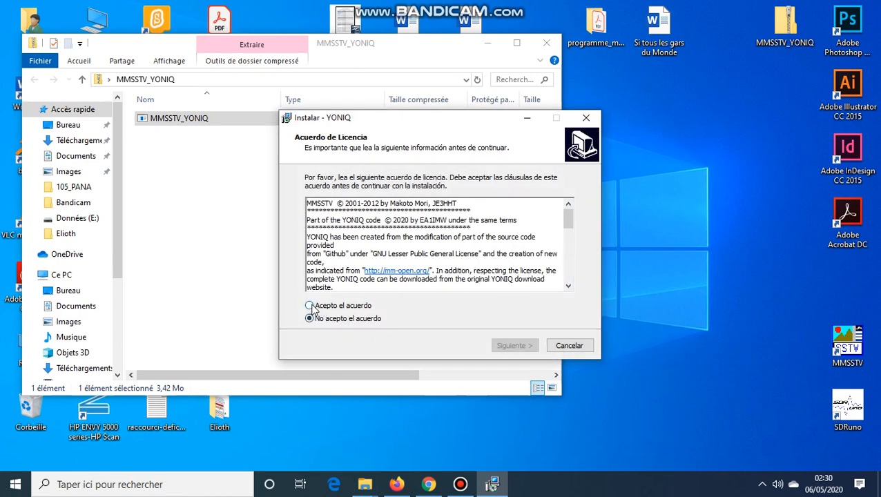
Accept the licence agreement, install YONIQ with a desktop icon, and finish the setup so the program launches.
left_click(311, 306)
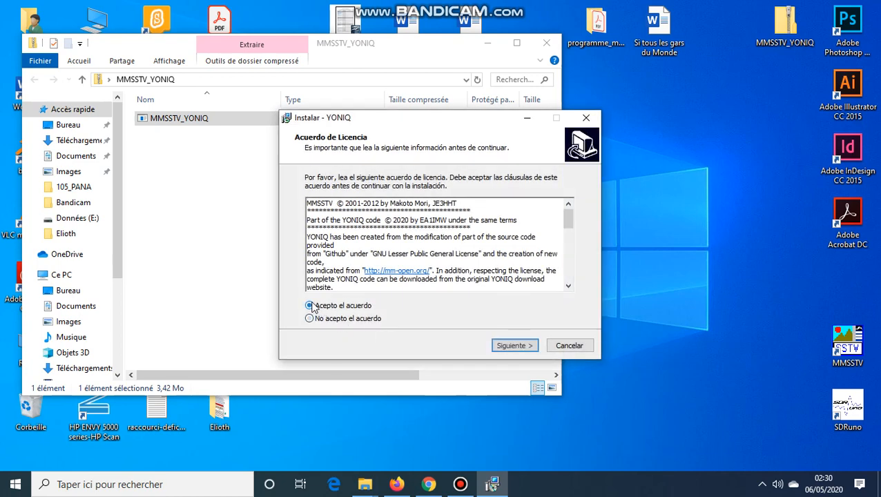
left_click(515, 346)
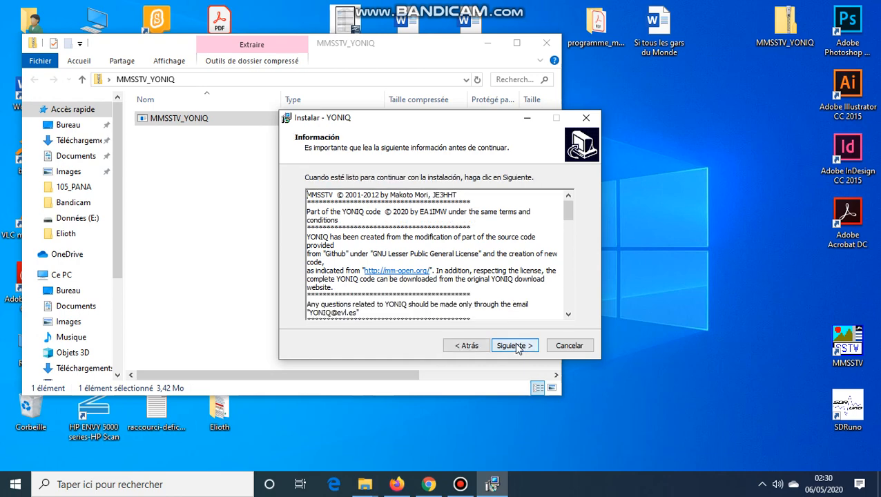
left_click(518, 347)
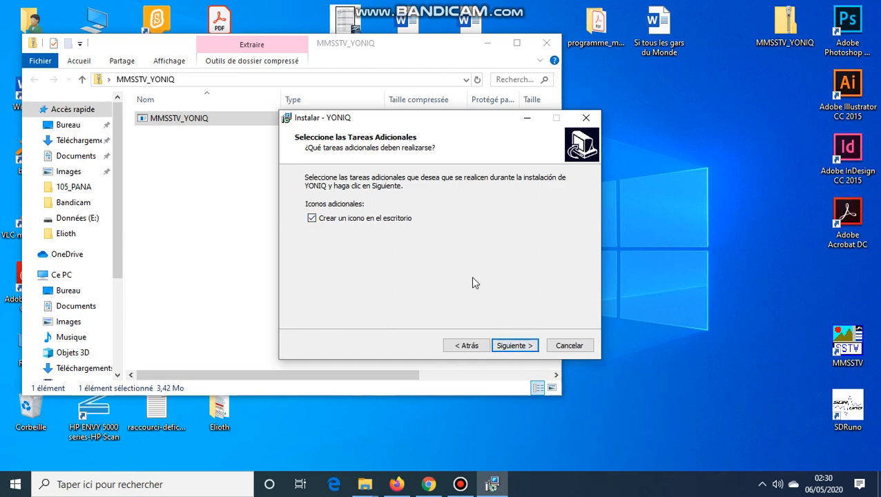
left_click(516, 347)
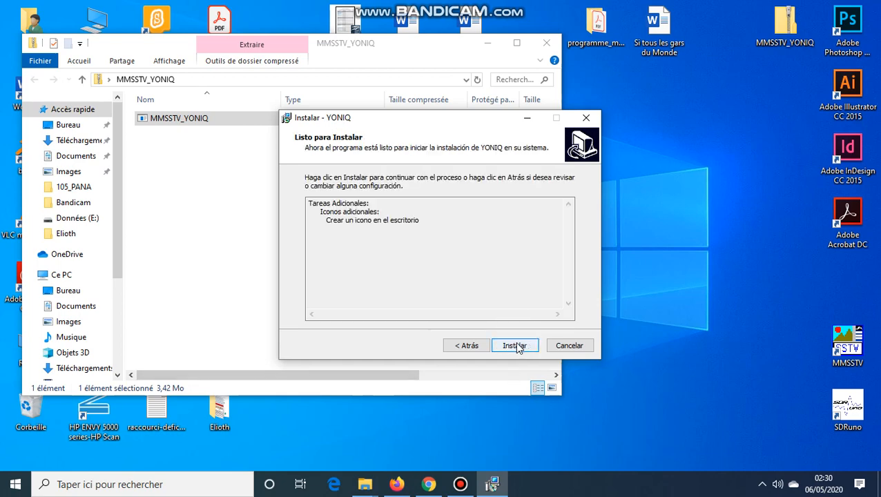
left_click(516, 346)
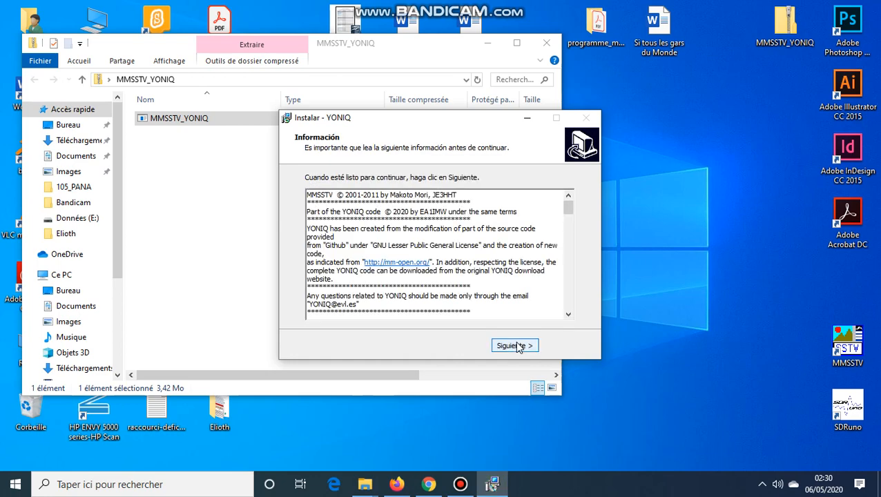
left_click(516, 346)
left_click(519, 346)
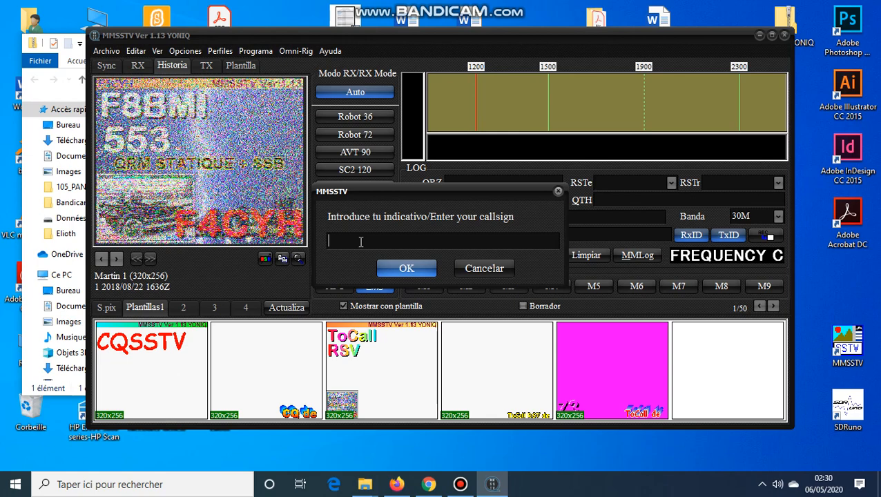
Enter the station's callsign at the first launch and maximize the MMSSTV YONIQ window.
type("F4HTZ")
left_click(406, 270)
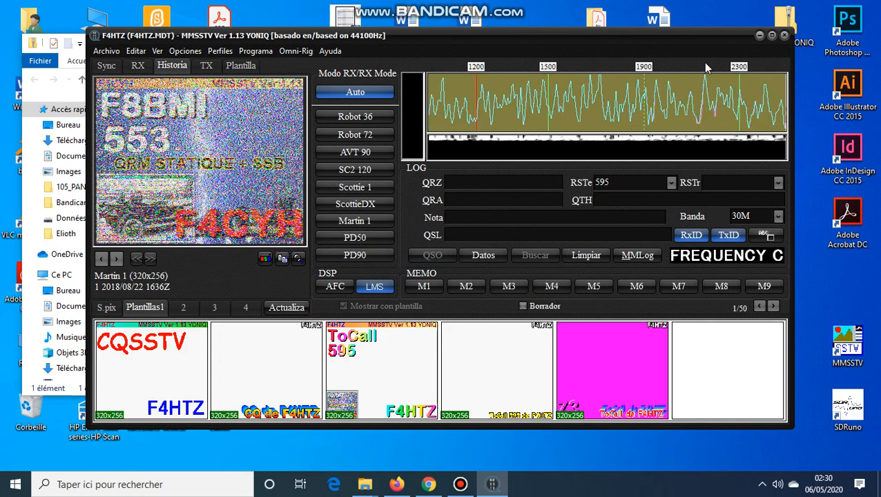
left_click(772, 34)
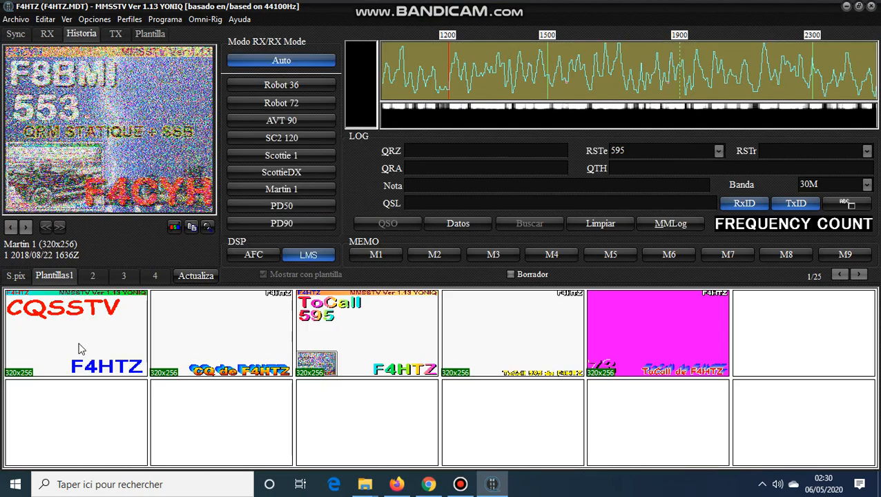
Examine the stock pictures and first template page, and compare the receive, history and transmit views.
left_click(16, 276)
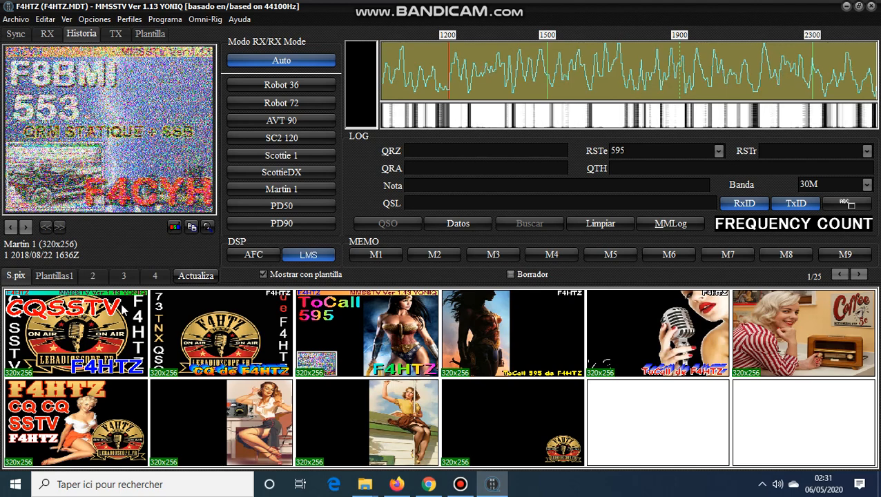
left_click(58, 277)
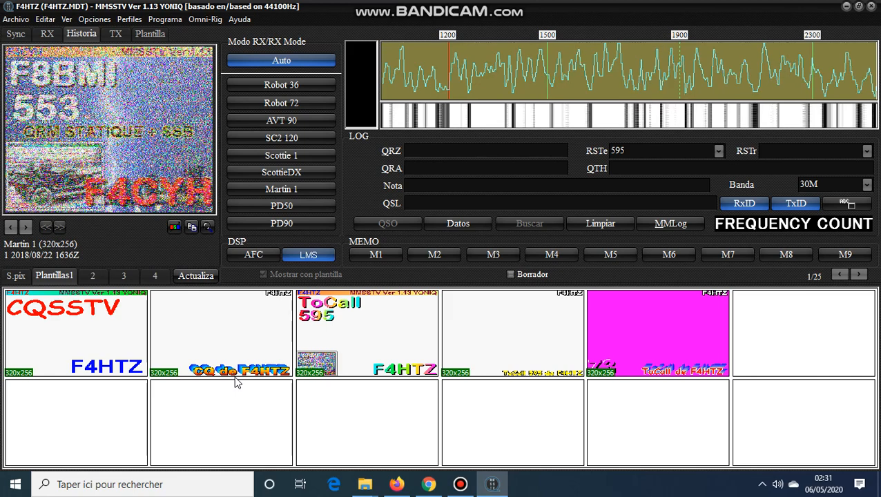
left_click(16, 275)
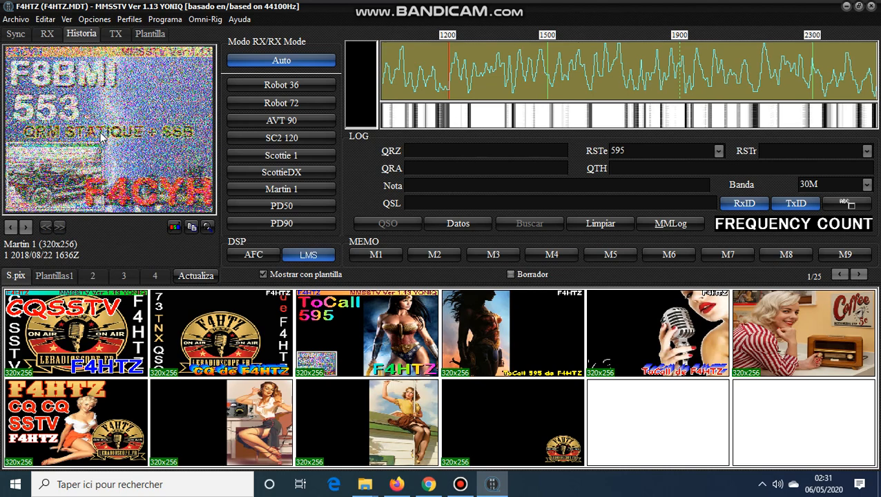
left_click(48, 33)
left_click(115, 34)
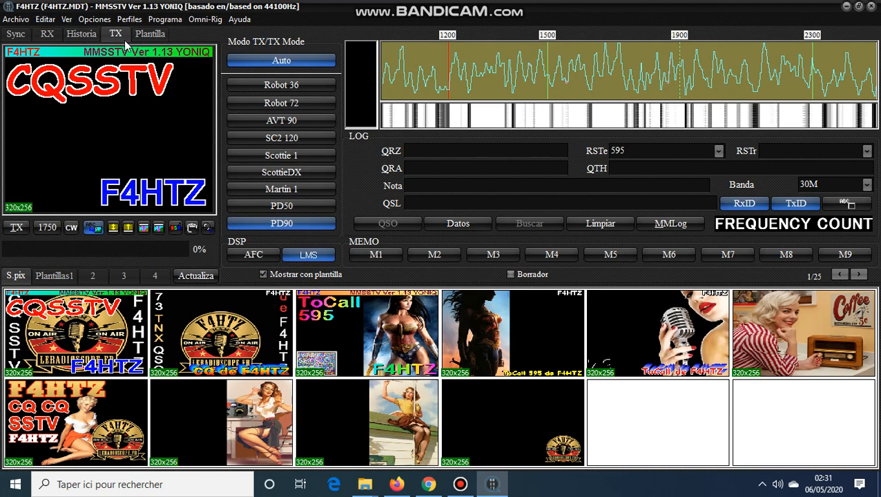
left_click(77, 37)
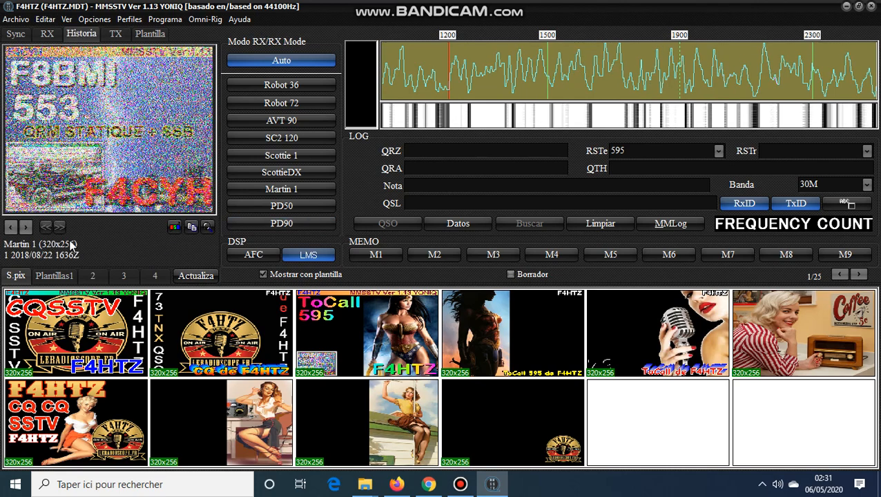
left_click(114, 34)
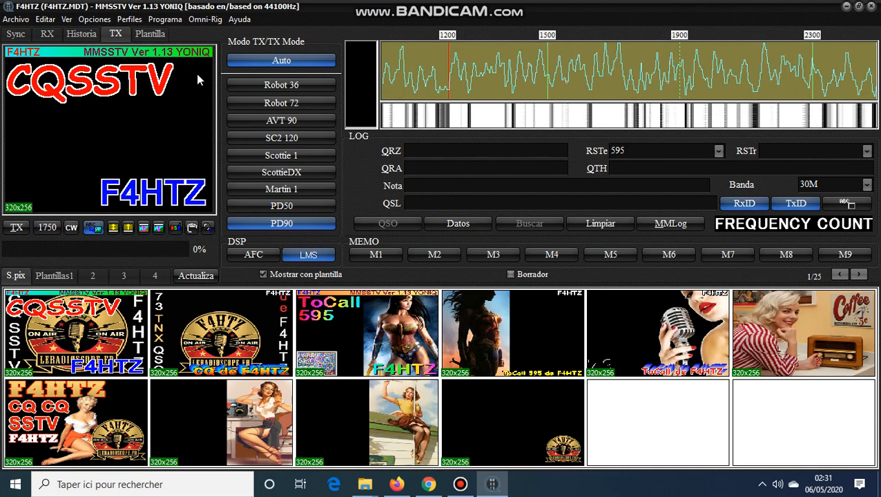
Switch the interface language to English (Inglés) in the miscellaneous MMSSTV configuration settings and apply the change.
left_click(98, 21)
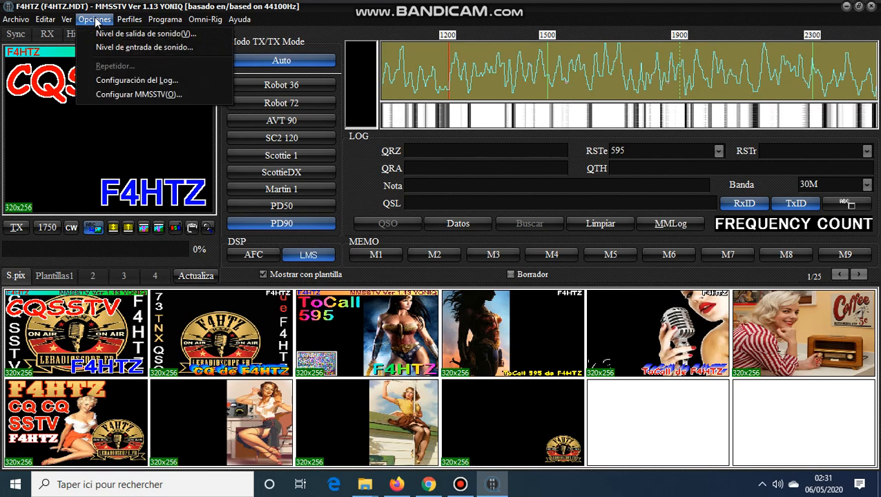
left_click(127, 94)
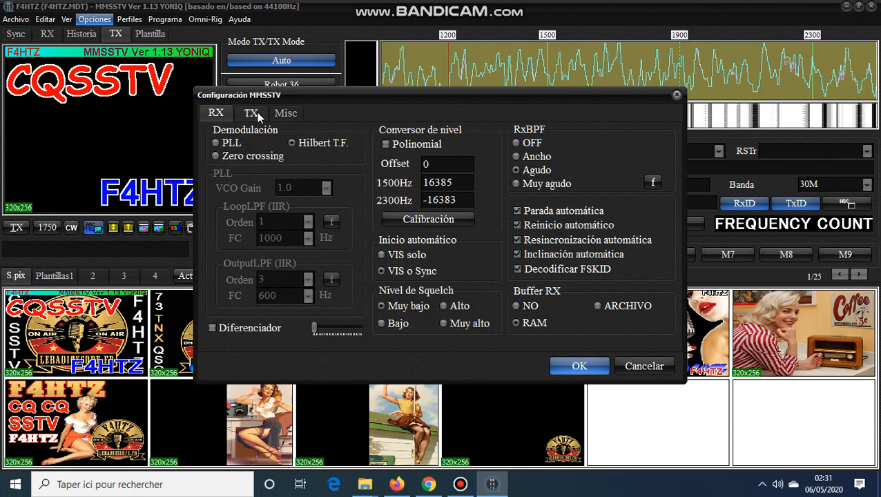
left_click(276, 114)
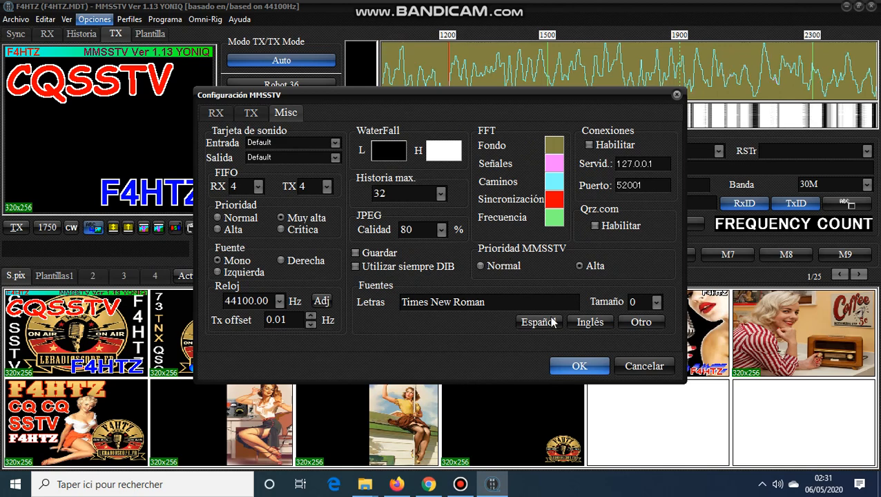
left_click(584, 324)
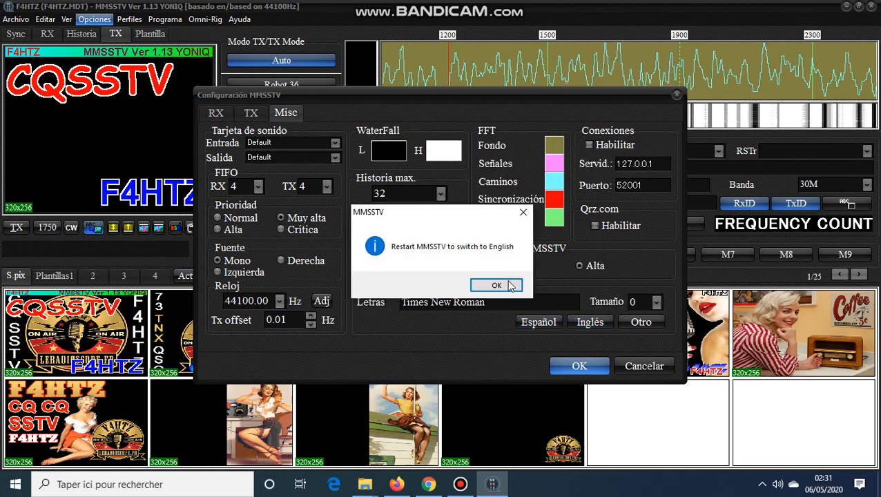
left_click(498, 286)
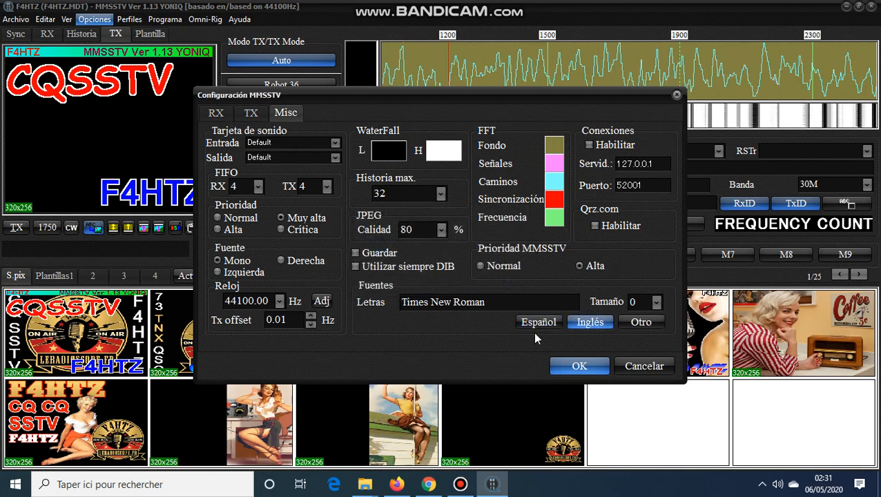
left_click(599, 366)
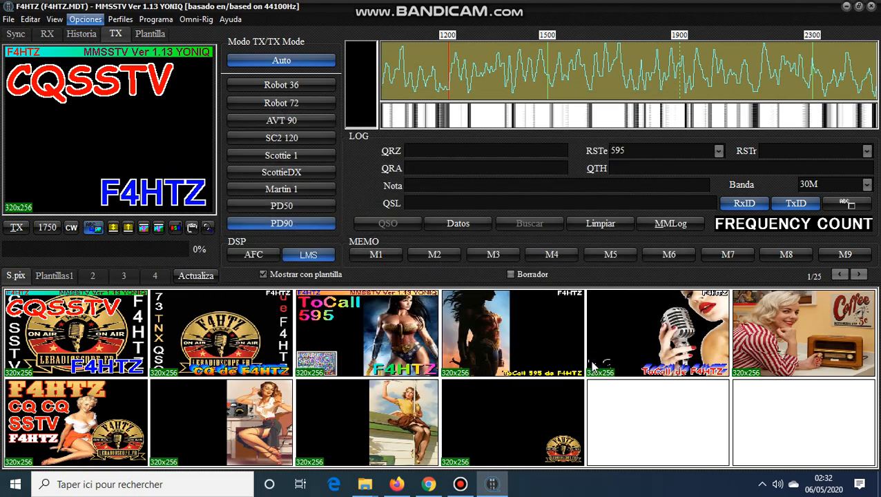
Close MMSSTV, move the YONIQ desktop shortcut beneath the MMSSTV_YONIQ archive, and relaunch the program from it.
left_click(873, 6)
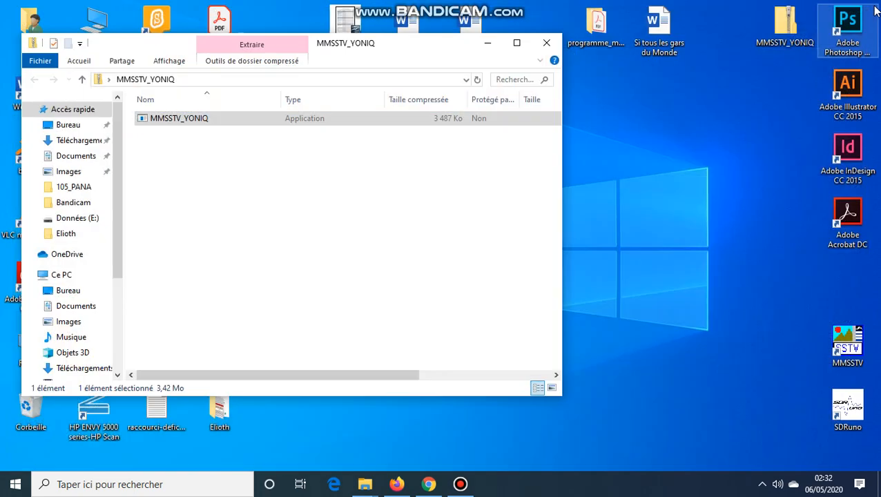
left_click(489, 43)
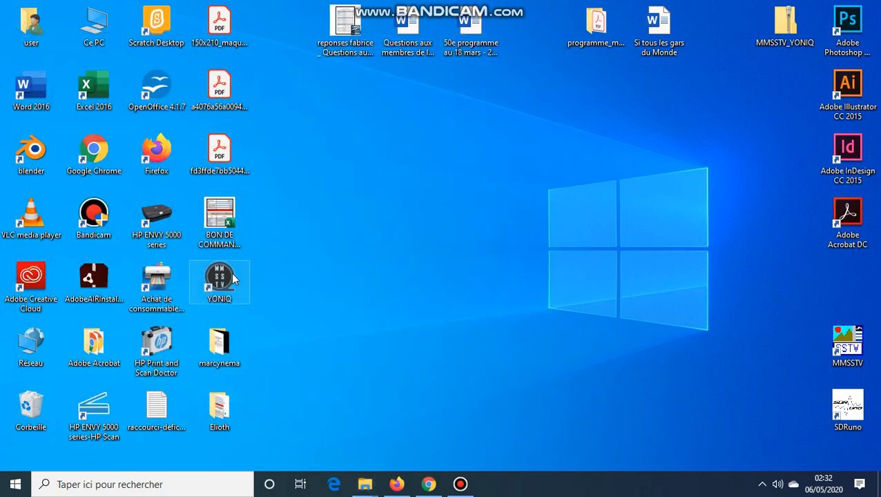
left_click_drag(219, 280, 771, 97)
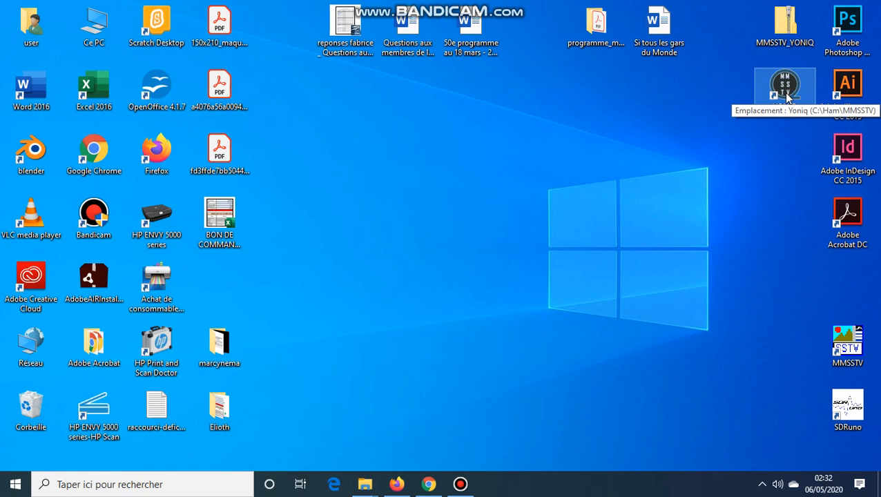
double_click(786, 95)
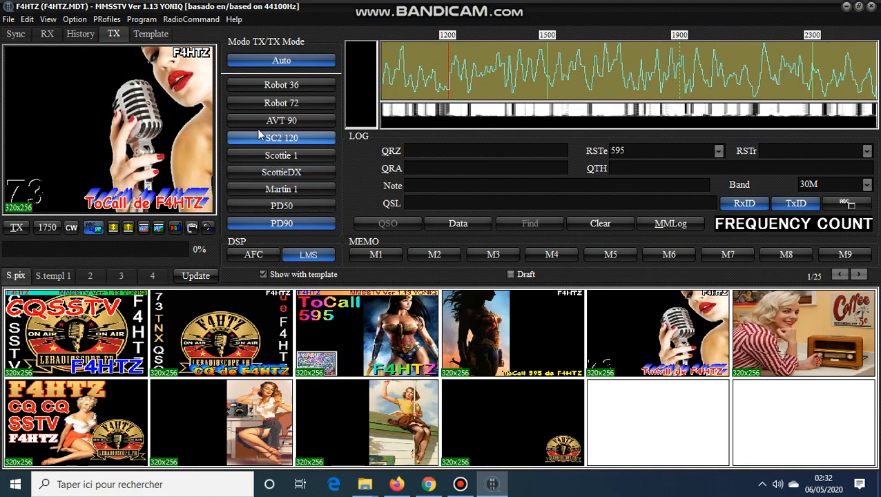
Change the interface font type to Arial in the miscellaneous MMSSTV setup settings and apply it.
left_click(75, 18)
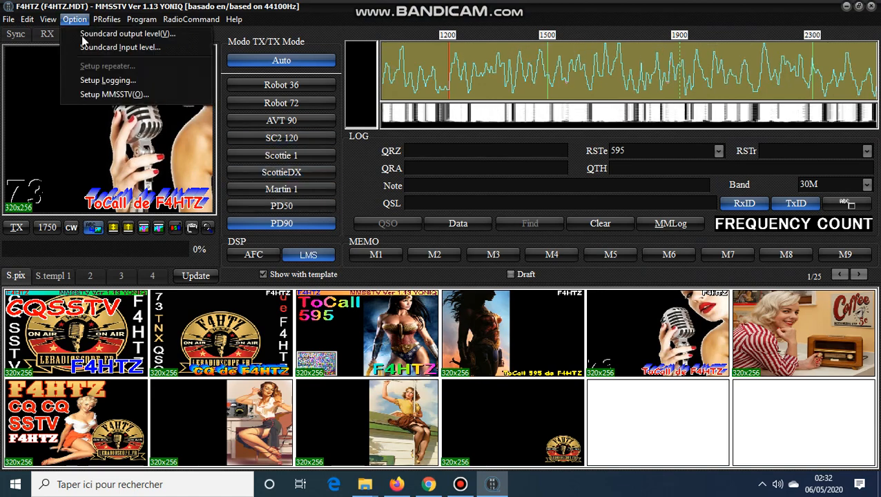
left_click(114, 94)
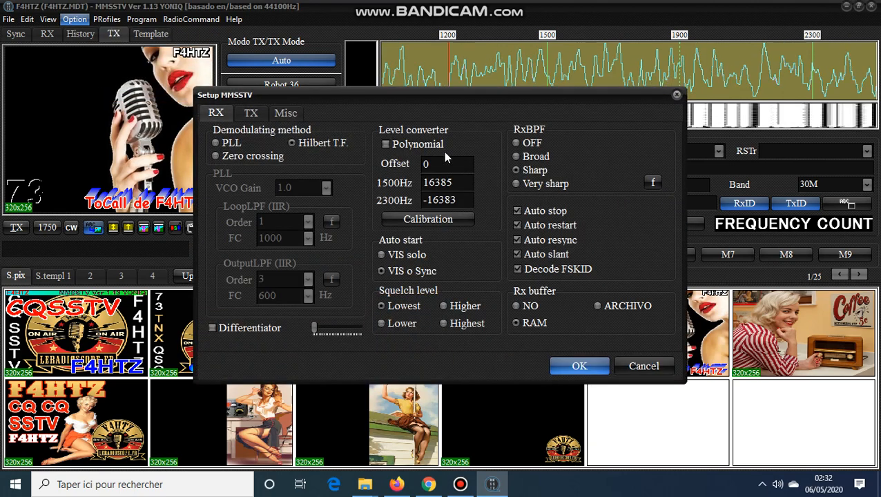
left_click(288, 116)
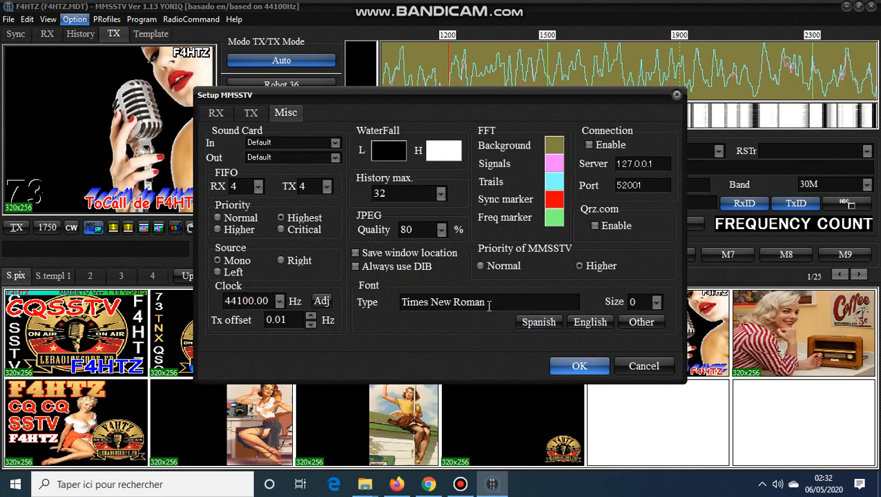
left_click_drag(500, 302, 400, 302)
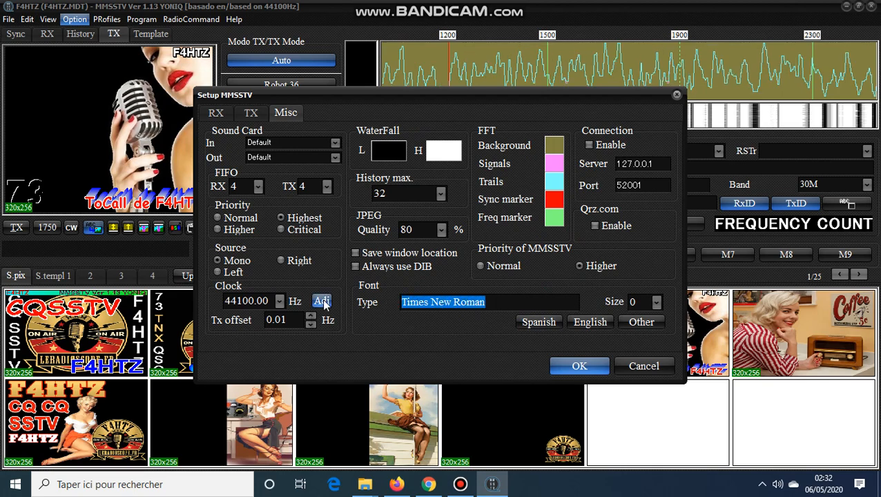
type("Ar")
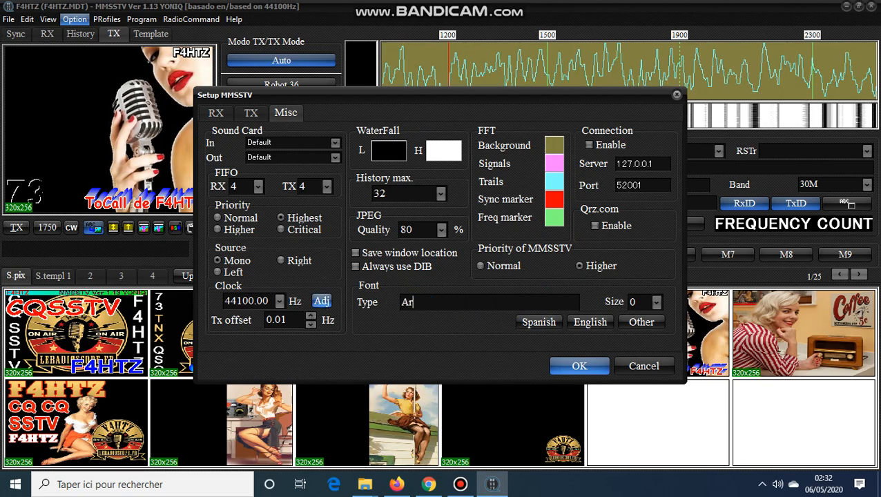
type("ial")
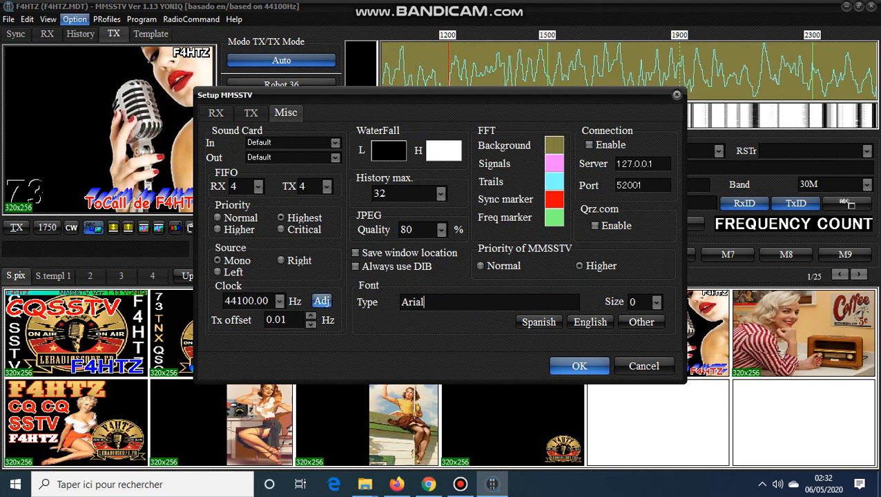
left_click(580, 366)
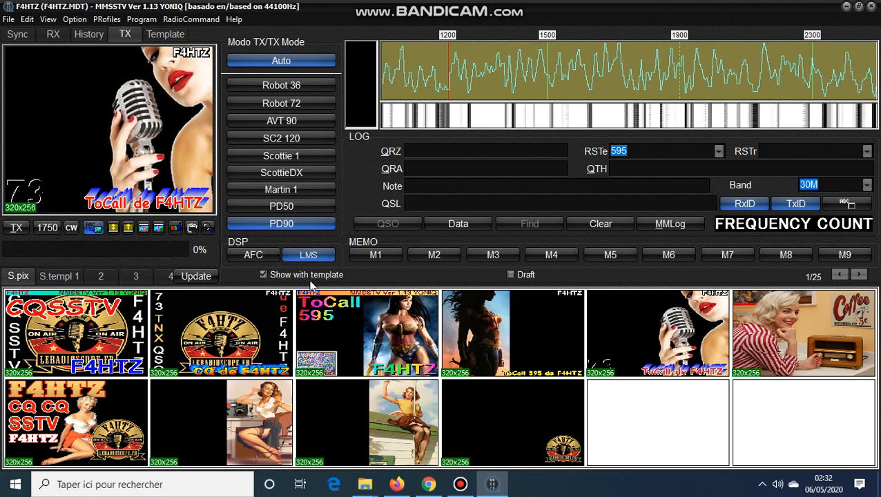
Turn off the template overlay on the stock pictures and compare them with the first page of stored templates.
left_click(263, 274)
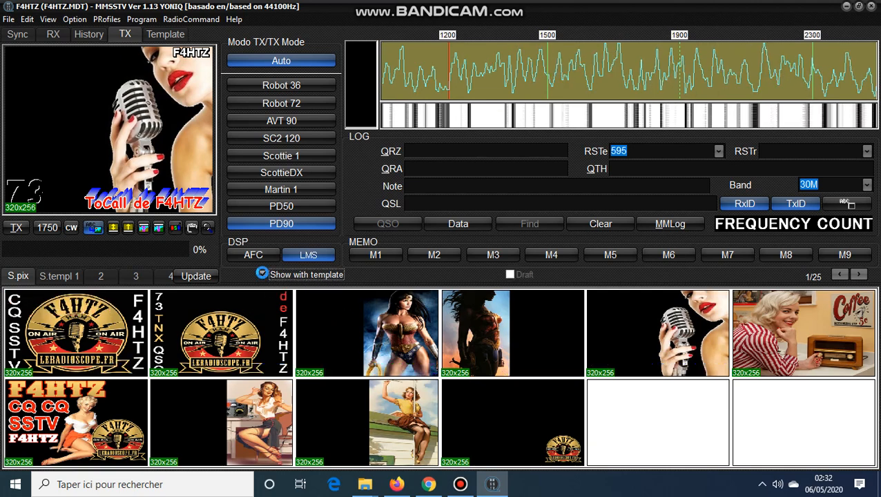
left_click(262, 274)
double_click(263, 274)
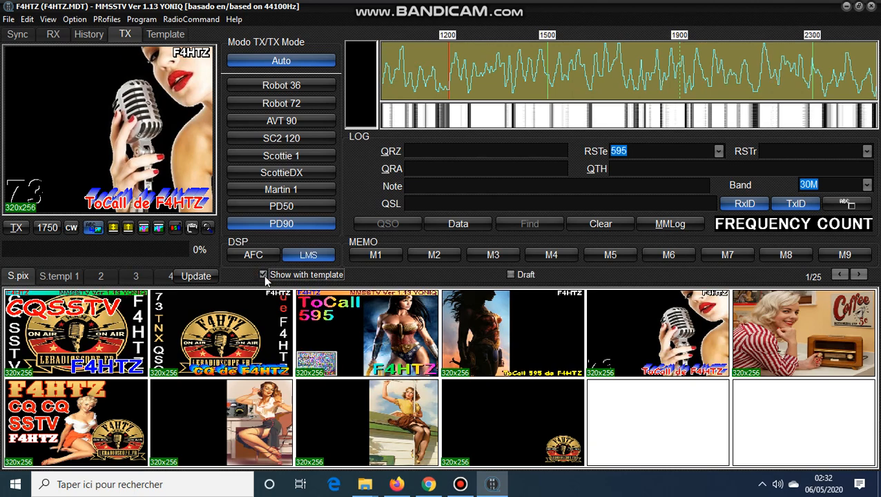
left_click(264, 274)
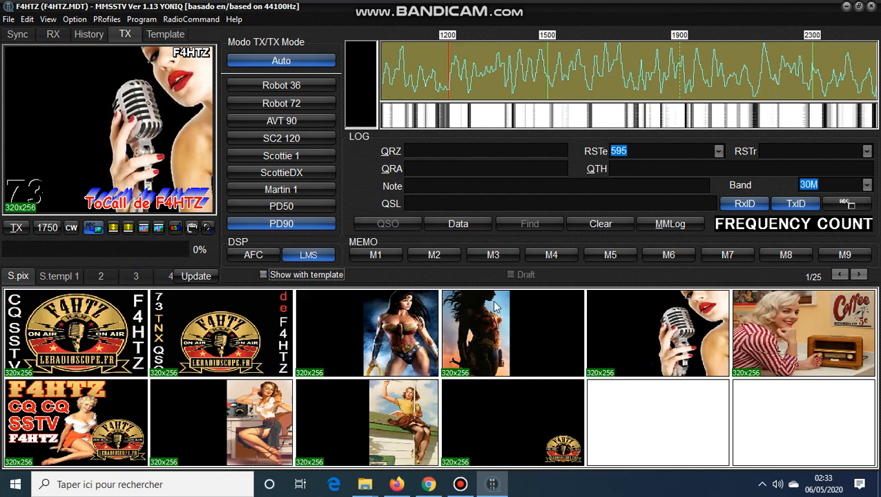
left_click(61, 276)
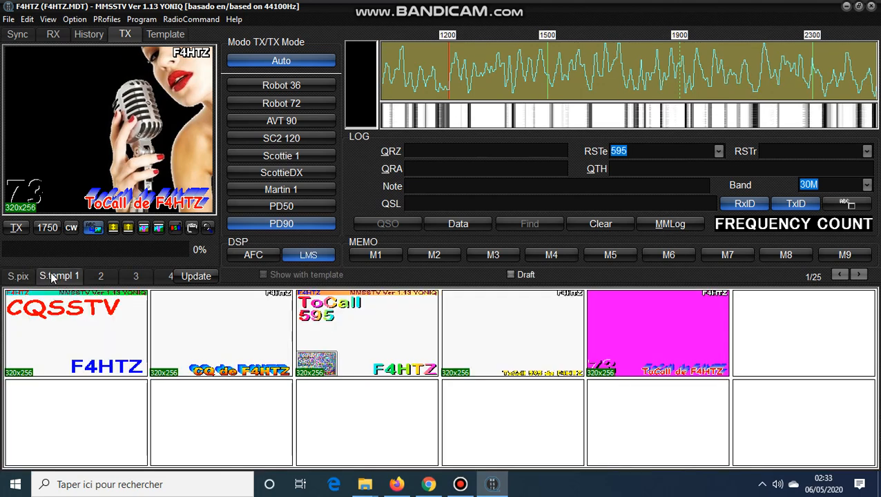
left_click(19, 277)
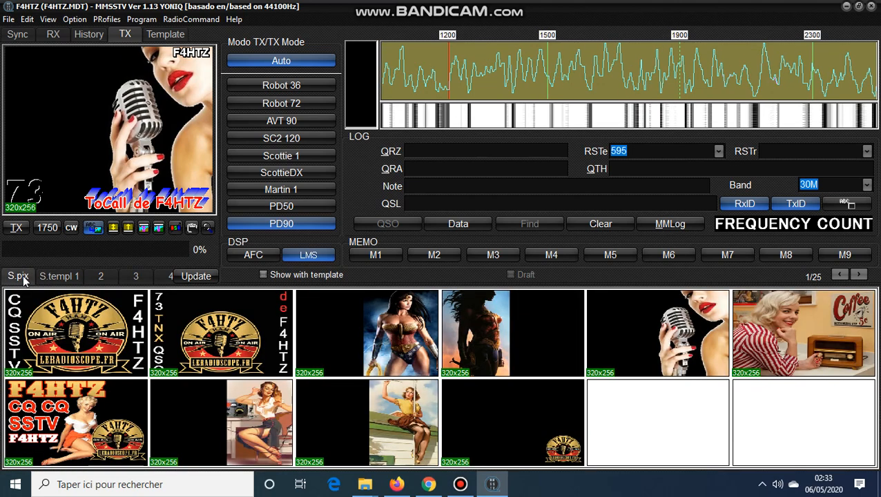
Review the receive and transmit settings in the MMSSTV setup, including the available PTT ports.
left_click(85, 21)
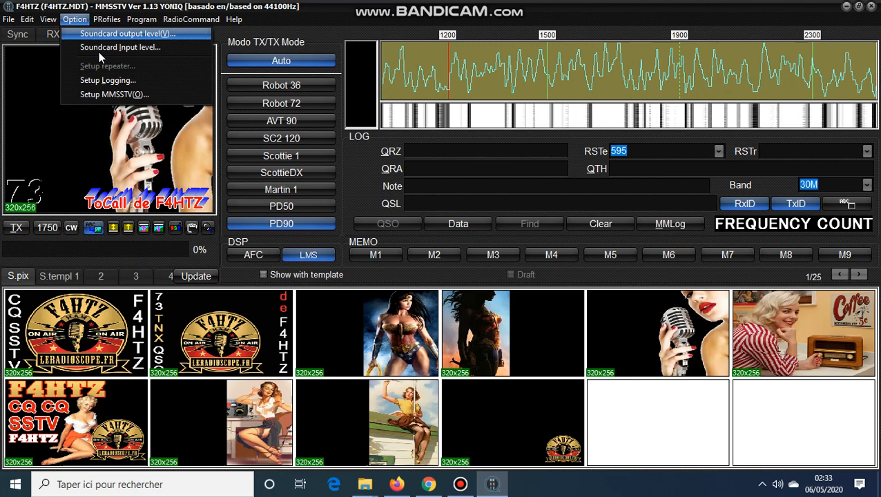
left_click(109, 96)
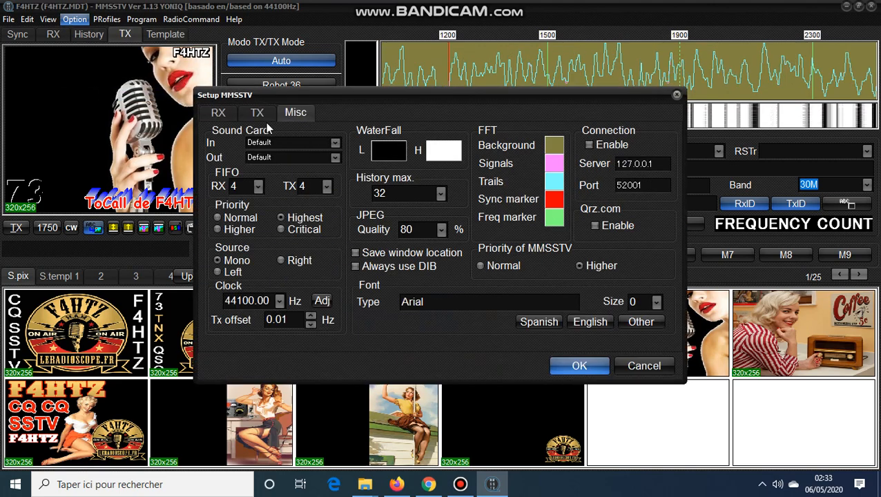
left_click(220, 113)
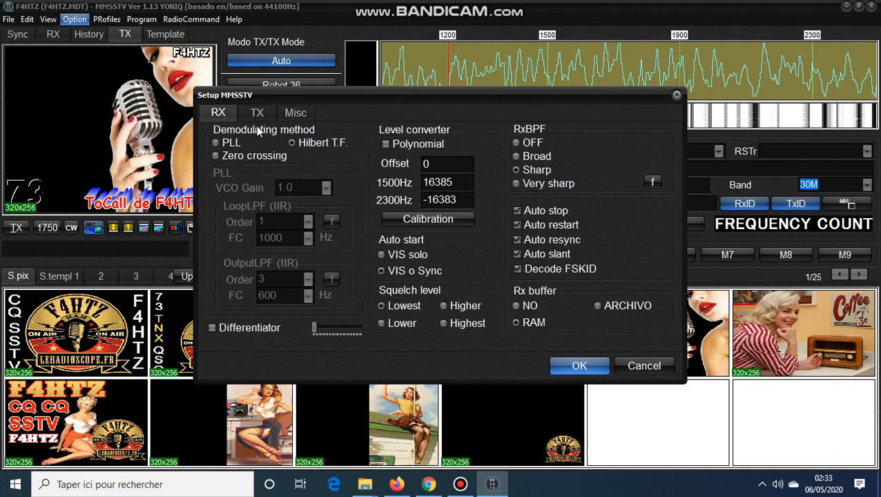
left_click(259, 114)
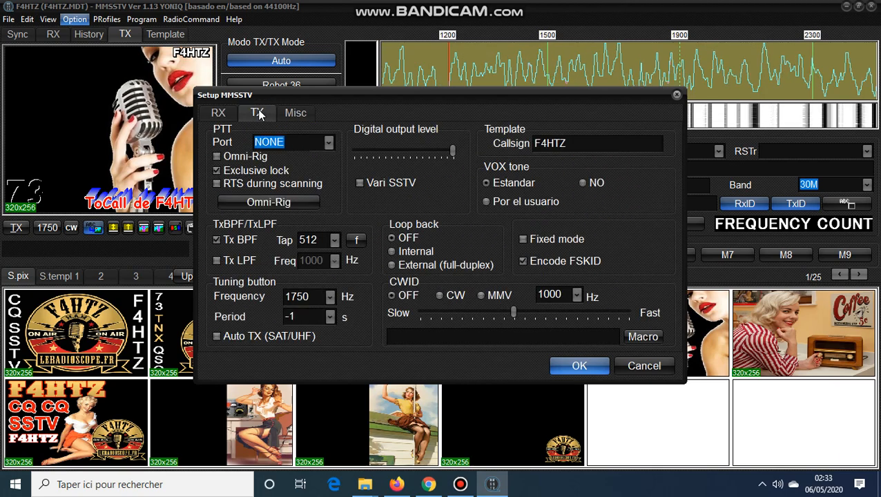
left_click(329, 143)
left_click(330, 143)
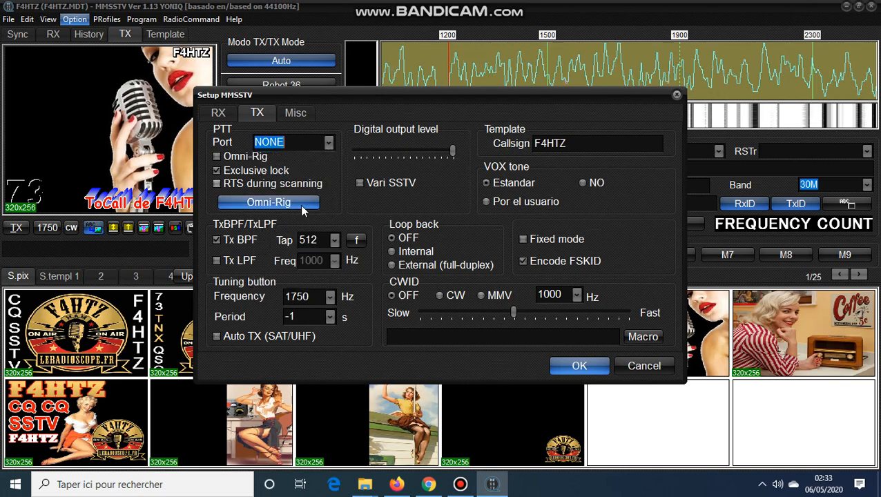
left_click(329, 143)
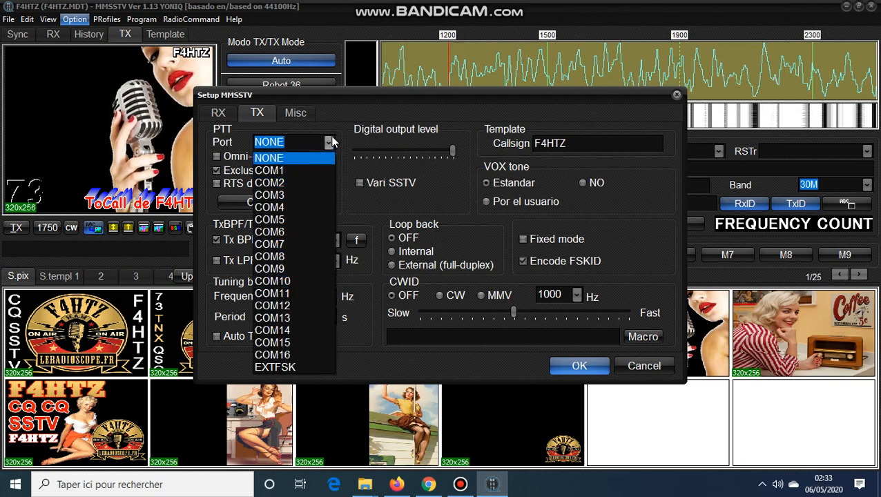
left_click(331, 143)
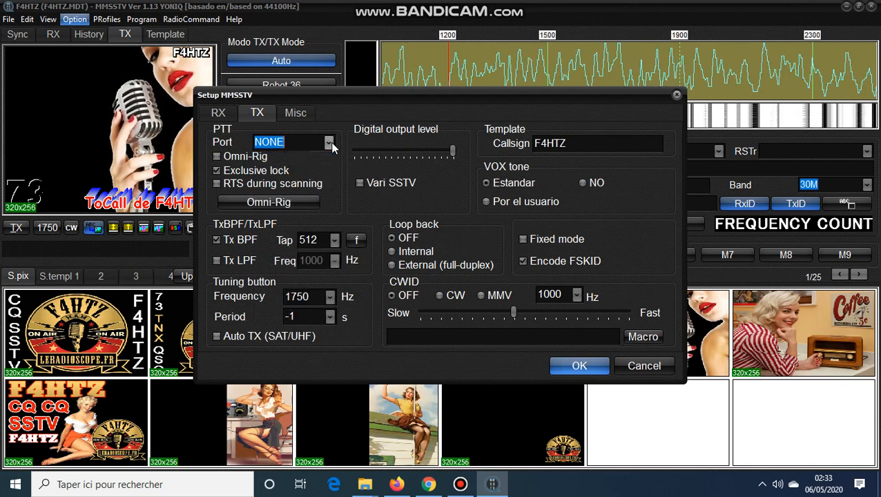
Set the sound card input to CABLE Output (VB-Audio Virtual) and the output to Haut-parleurs (High Definition), and apply the setup.
left_click(297, 113)
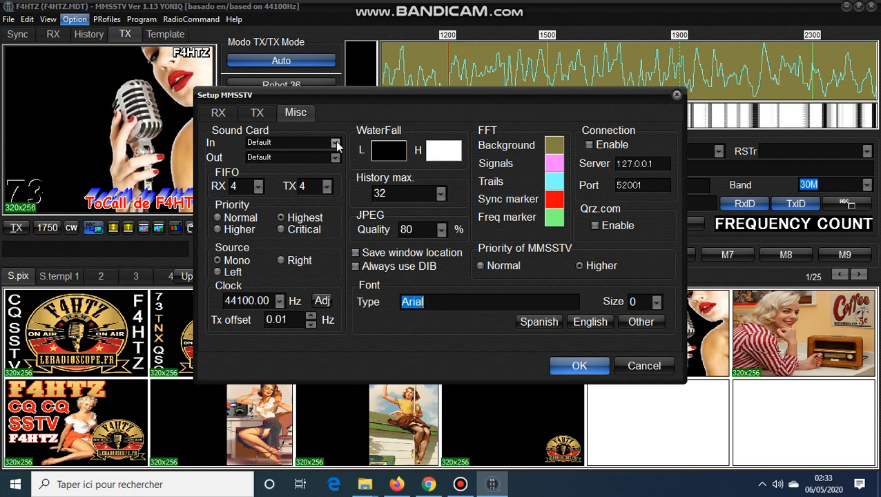
left_click(337, 145)
left_click(329, 160)
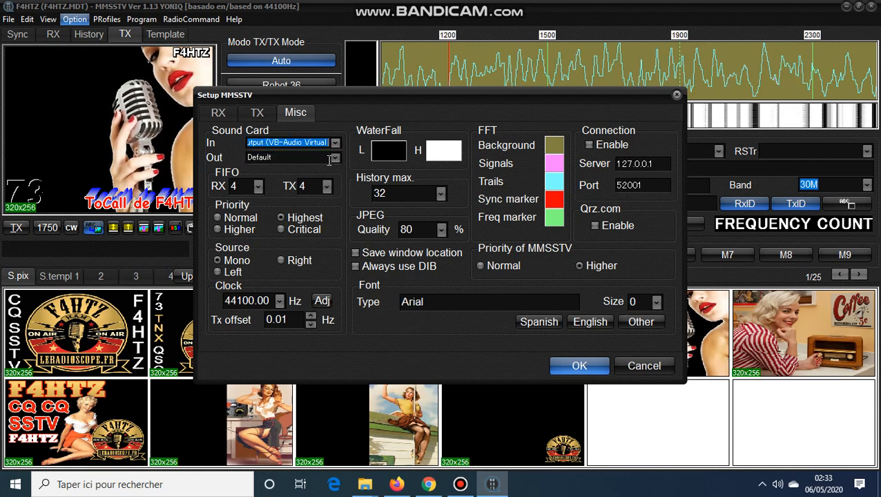
left_click(336, 160)
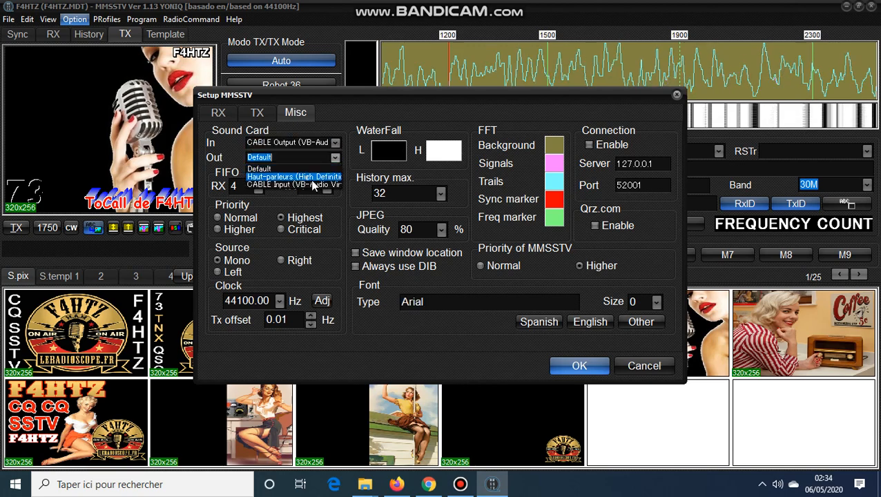
left_click(319, 177)
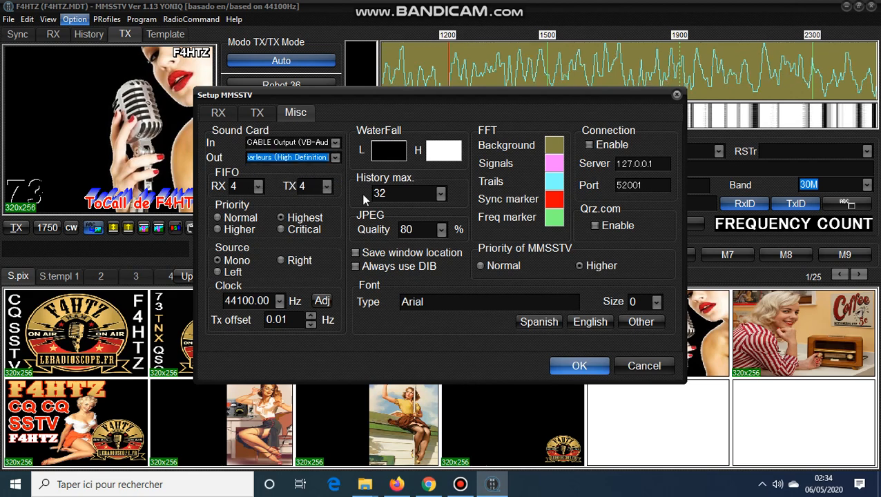
left_click(579, 367)
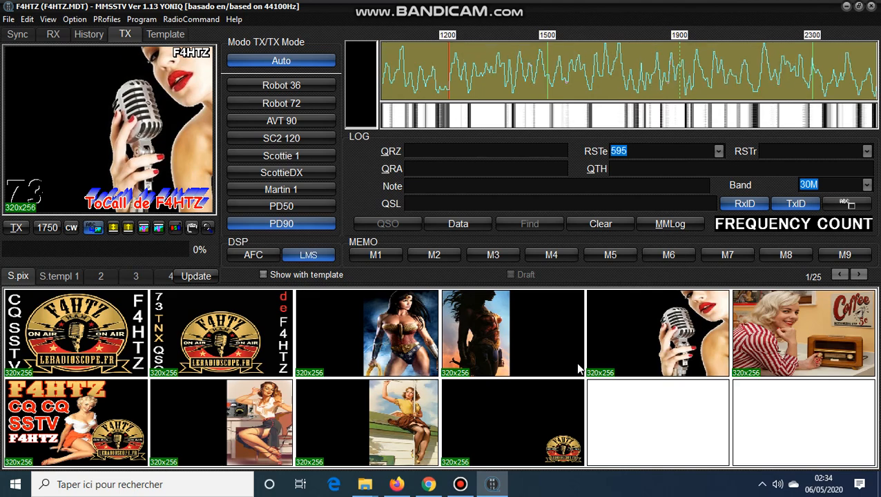
Close MMSSTV YONIQ, launch the original MMSSTV from its desktop shortcut and dismiss the history file error.
left_click(871, 7)
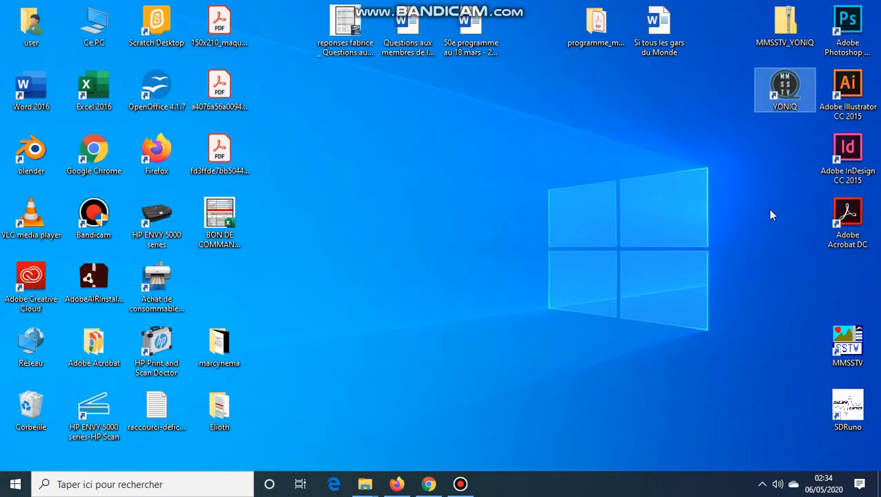
left_click(851, 339)
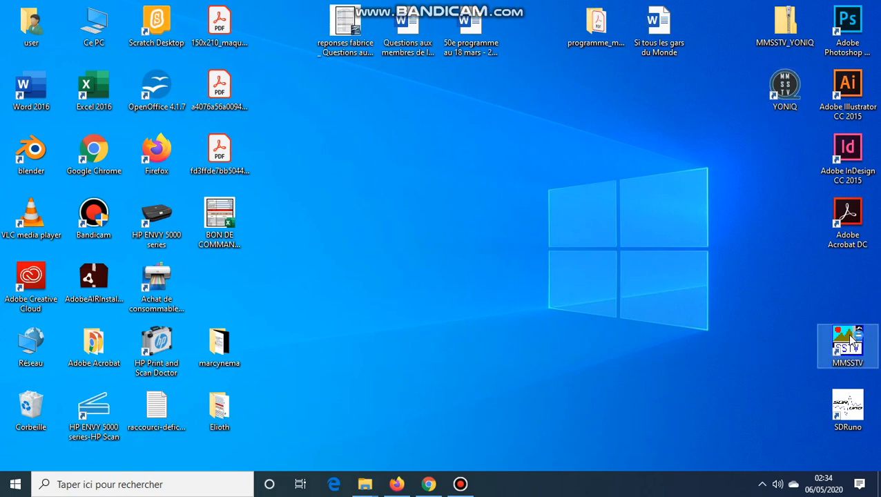
double_click(851, 338)
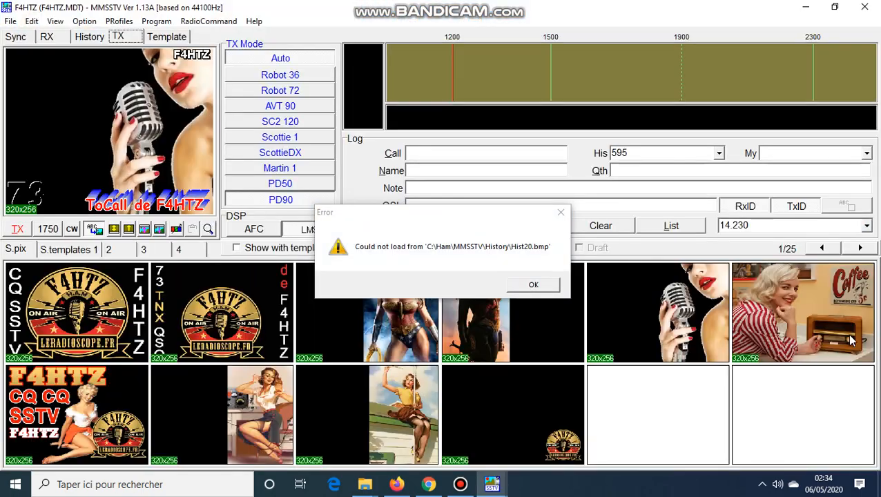
left_click(532, 286)
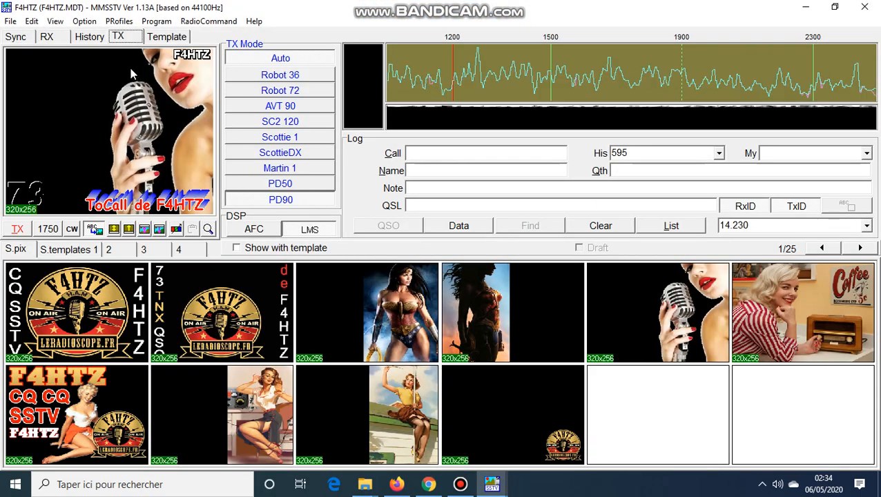
Check the transmit and sound card settings of the original MMSSTV for comparison, and close the program without changes.
left_click(86, 22)
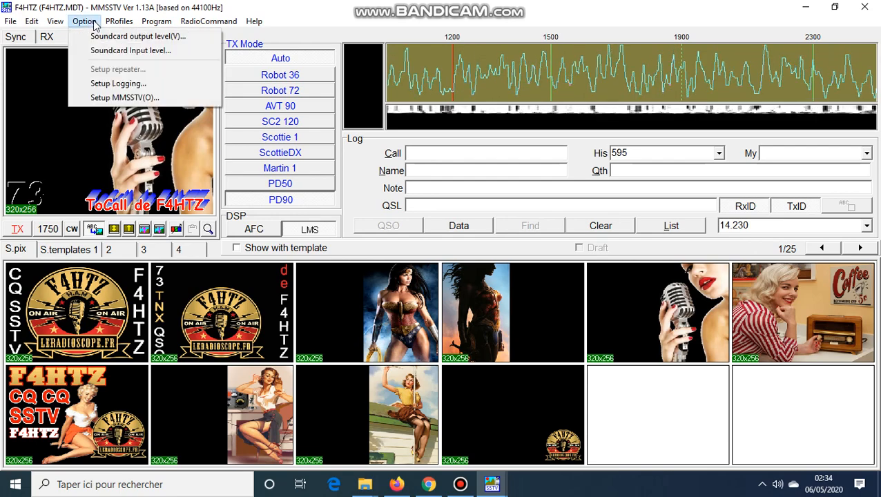
left_click(120, 98)
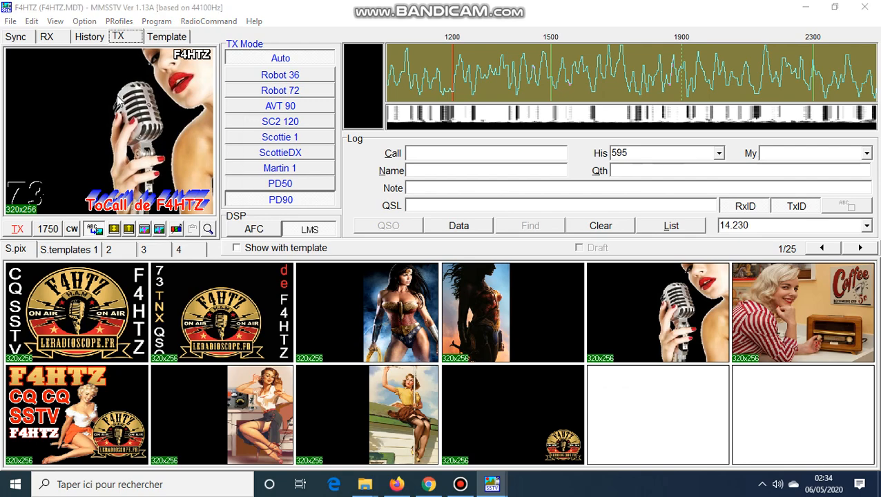
left_click(298, 137)
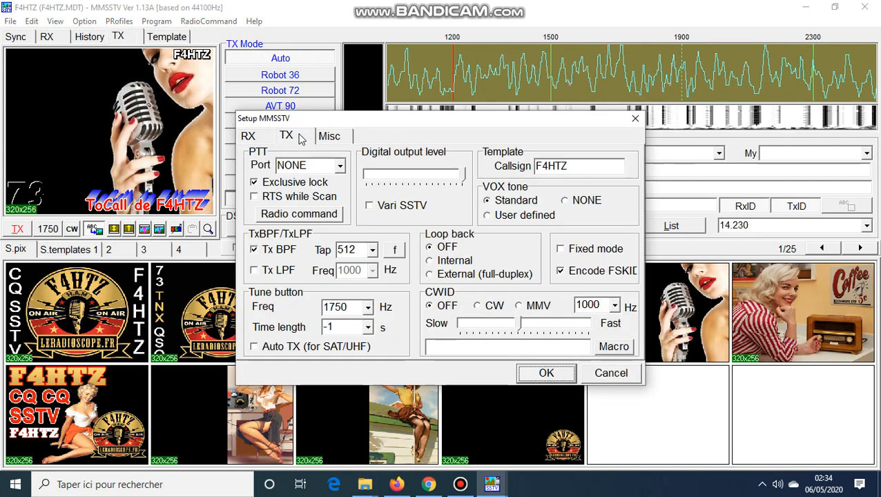
left_click(331, 138)
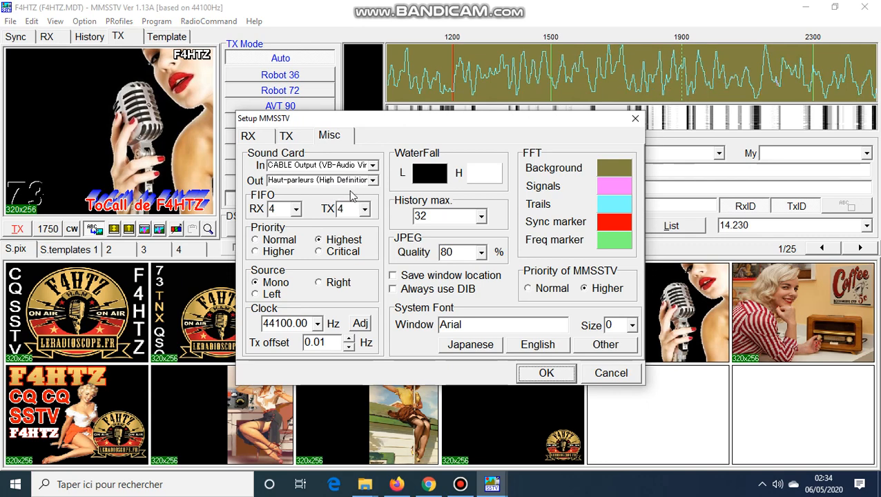
left_click(637, 120)
left_click(844, 12)
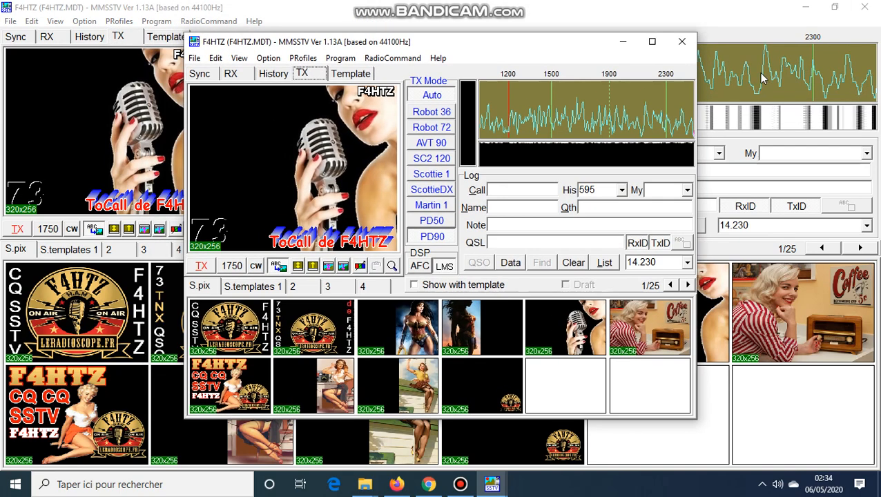
left_click(864, 7)
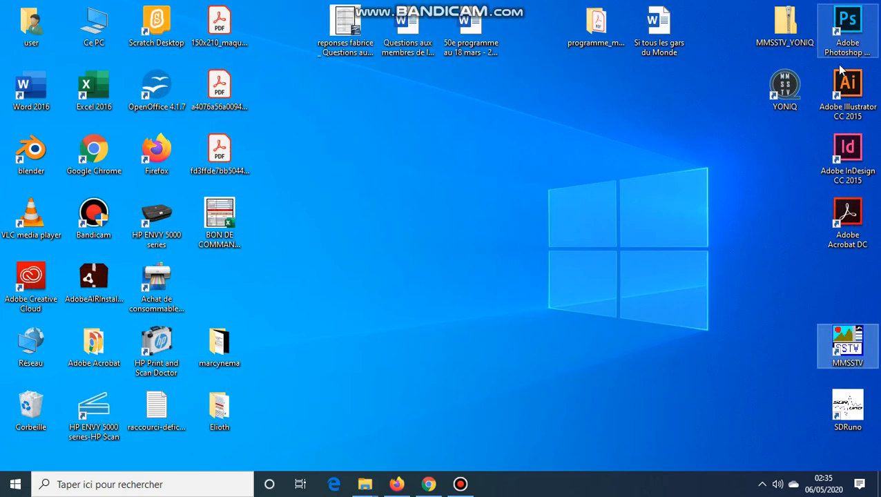
Delete the original MMSSTV shortcut from the desktop.
right_click(844, 350)
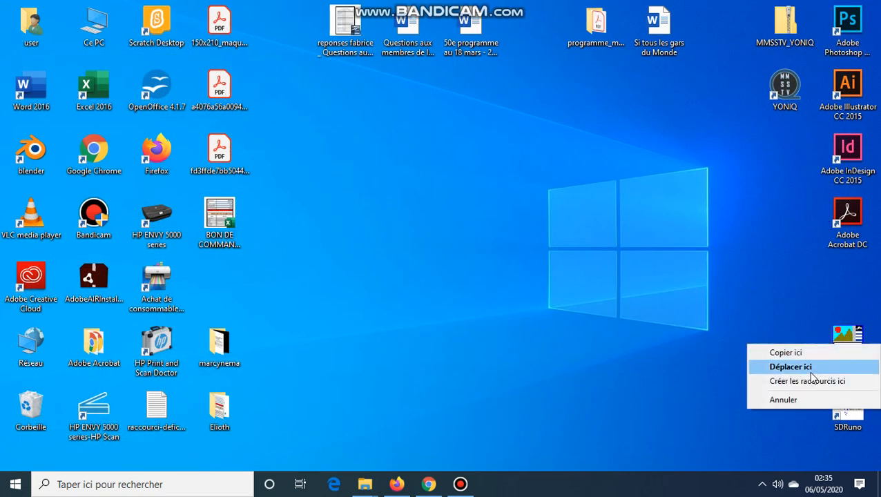
left_click(844, 337)
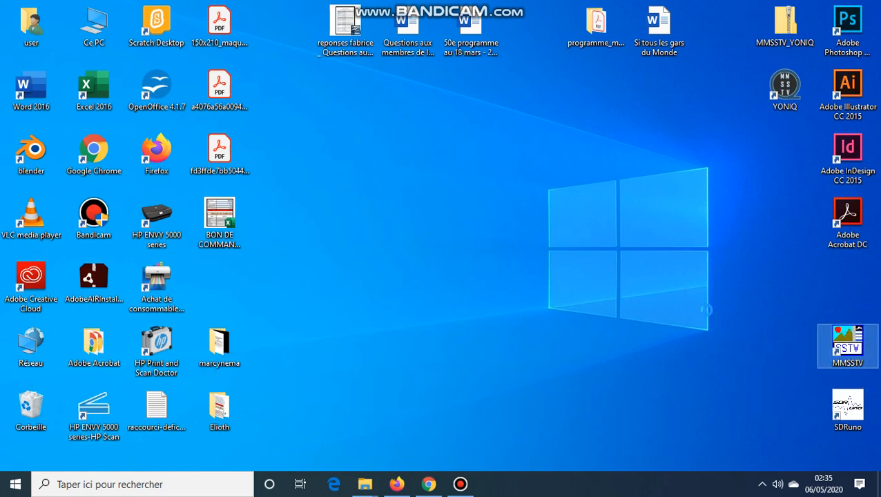
key("Delete")
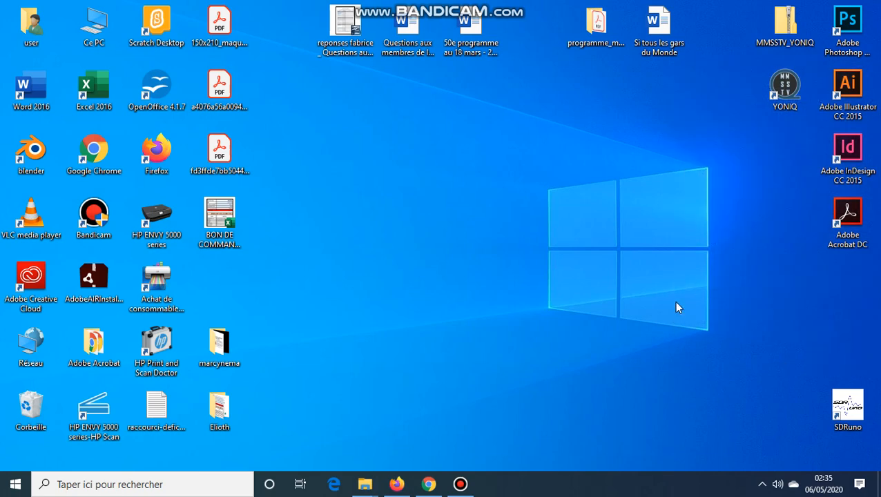